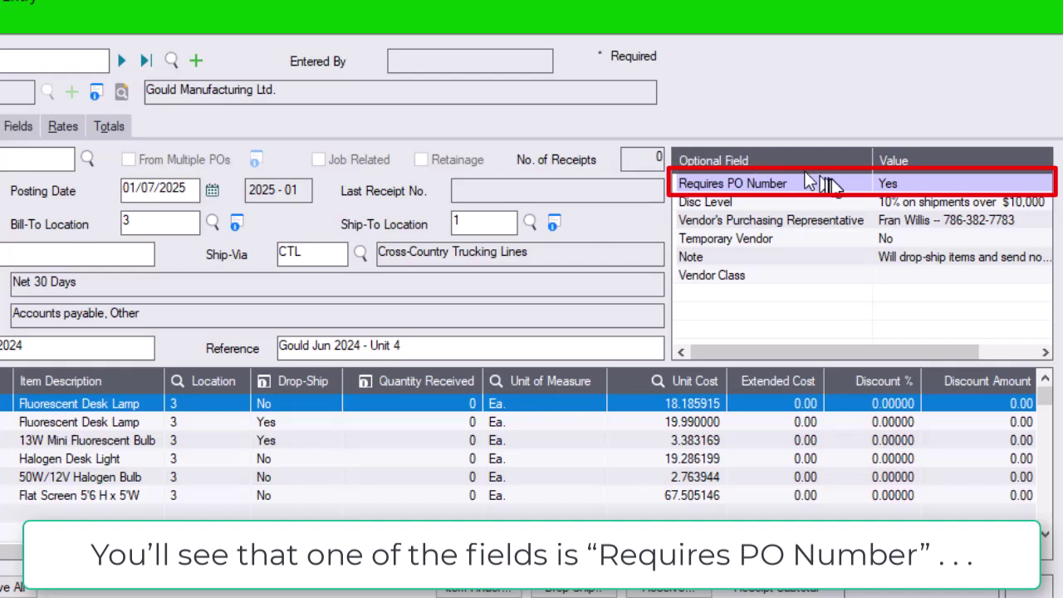
Review the receipt's vendor optional fields, including the PO number requirement, and view the full vendor inquiry for Gould Manufacturing Ltd
{"action": "left_click", "coordinate": [904, 185]}
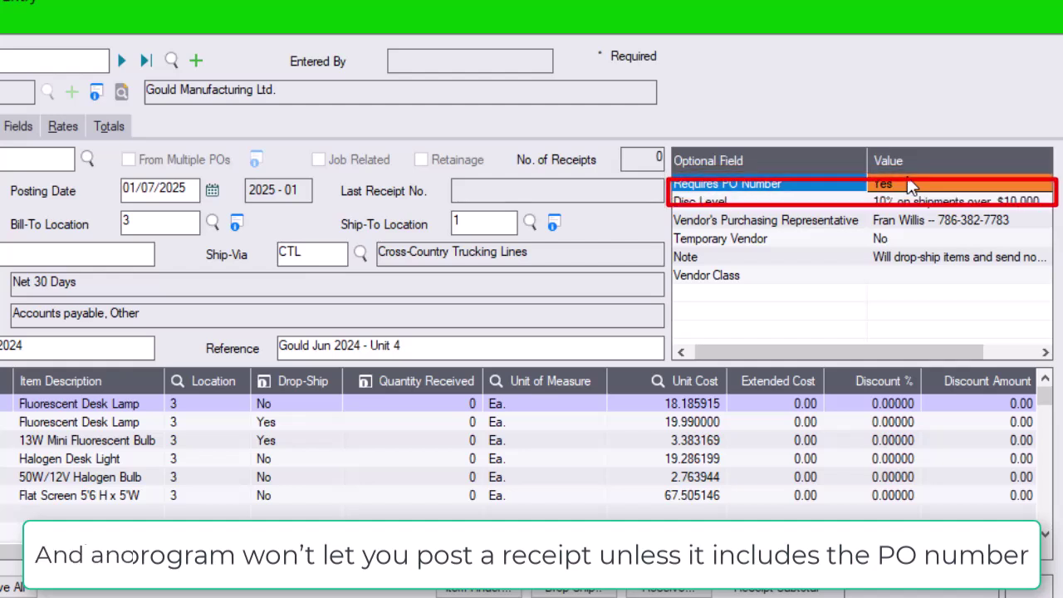
{"action": "left_click", "coordinate": [922, 229]}
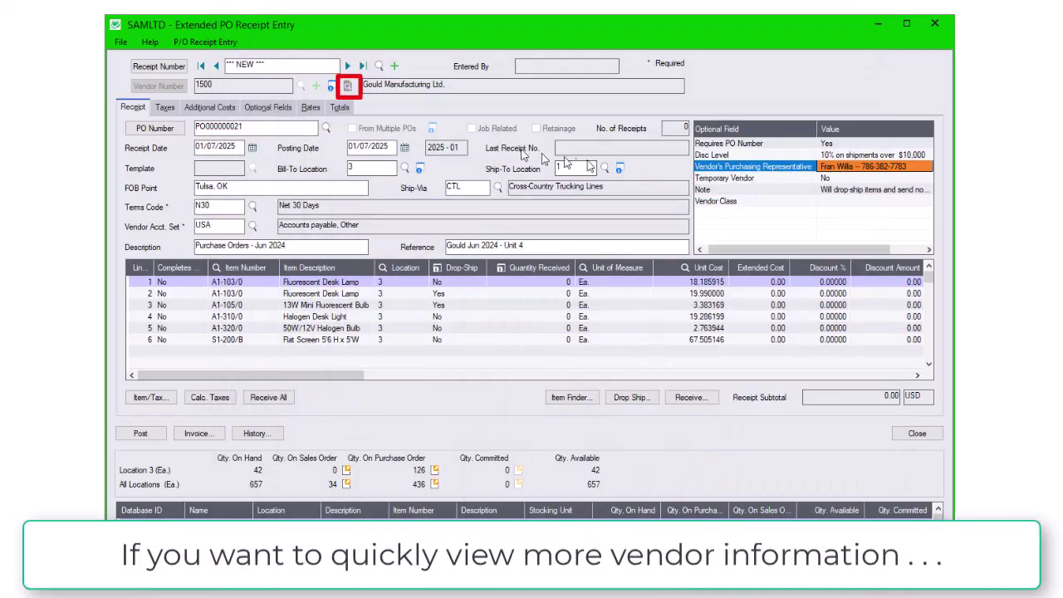
{"action": "left_click", "coordinate": [347, 86]}
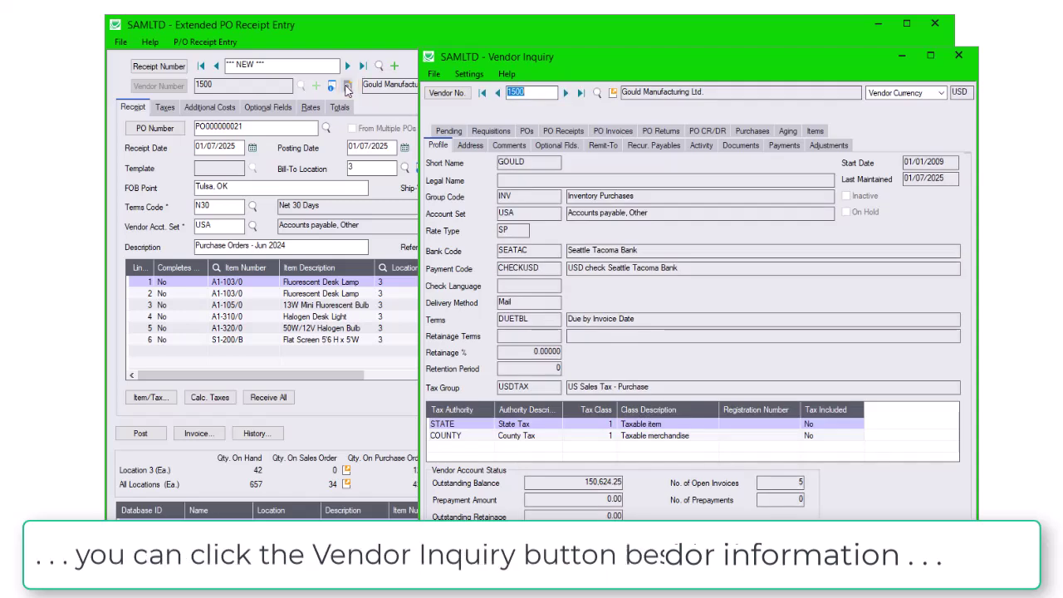
{"action": "left_click", "coordinate": [959, 56]}
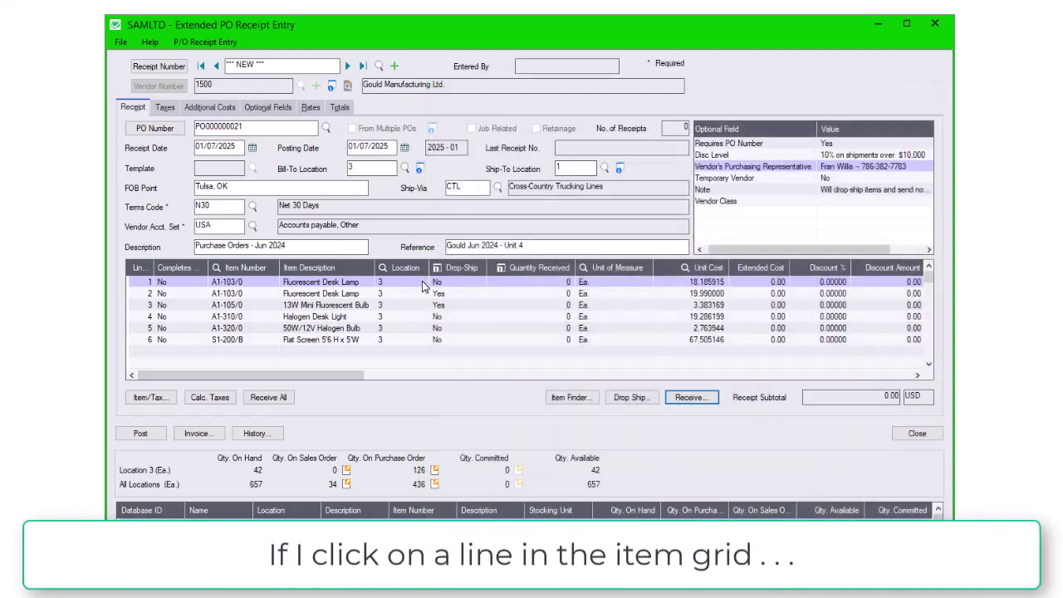
Examine the item quantities by location and affiliated company for line 1, item A1-103/0
{"action": "left_click", "coordinate": [427, 284]}
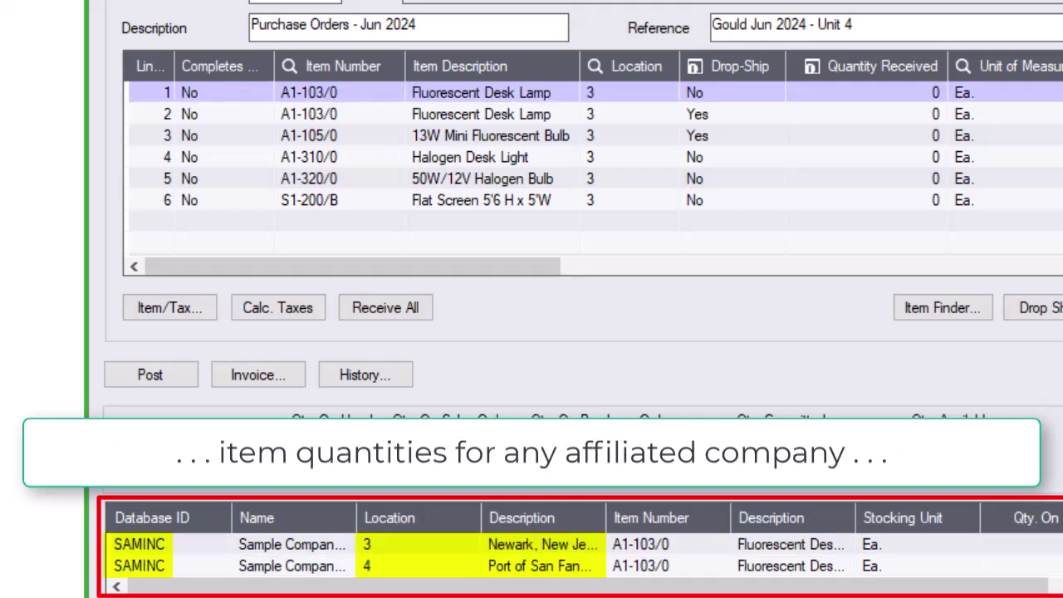
{"action": "scroll", "coordinate": [585, 555], "scroll_direction": "down", "scroll_amount": 1}
{"action": "scroll", "coordinate": [585, 555], "scroll_direction": "down", "scroll_amount": 3}
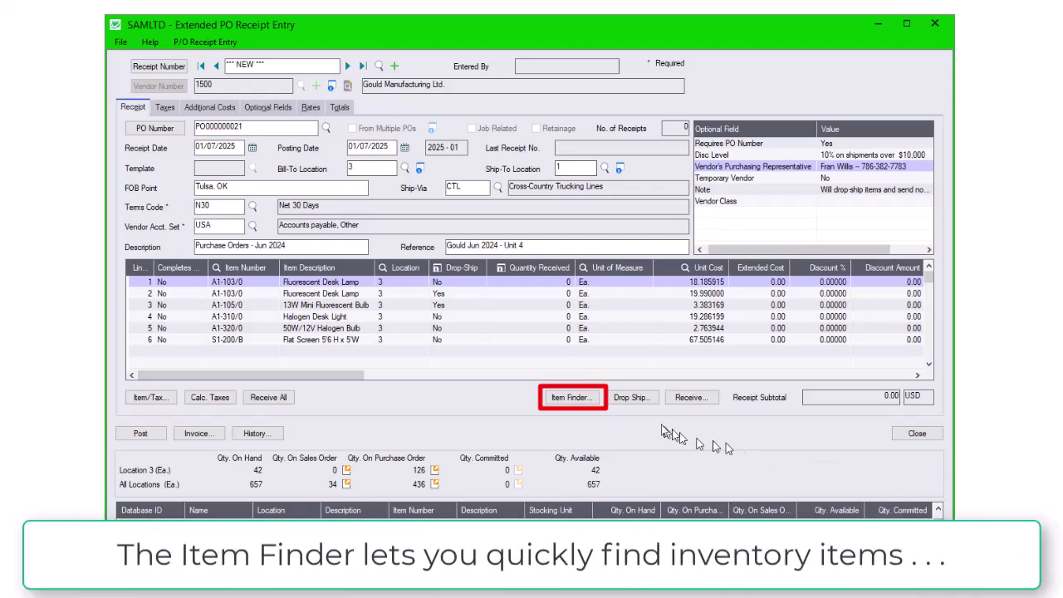
Search the Item Finder for "screen", view the manufacturer's item number search, and close the finder
{"action": "left_click", "coordinate": [594, 400]}
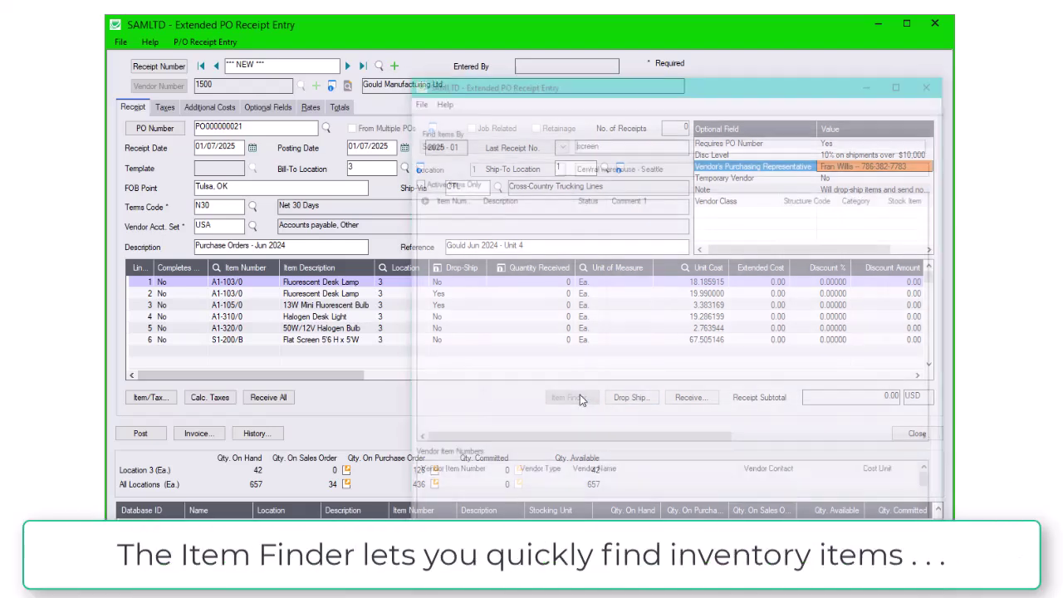
{"action": "type", "text": "screen"}
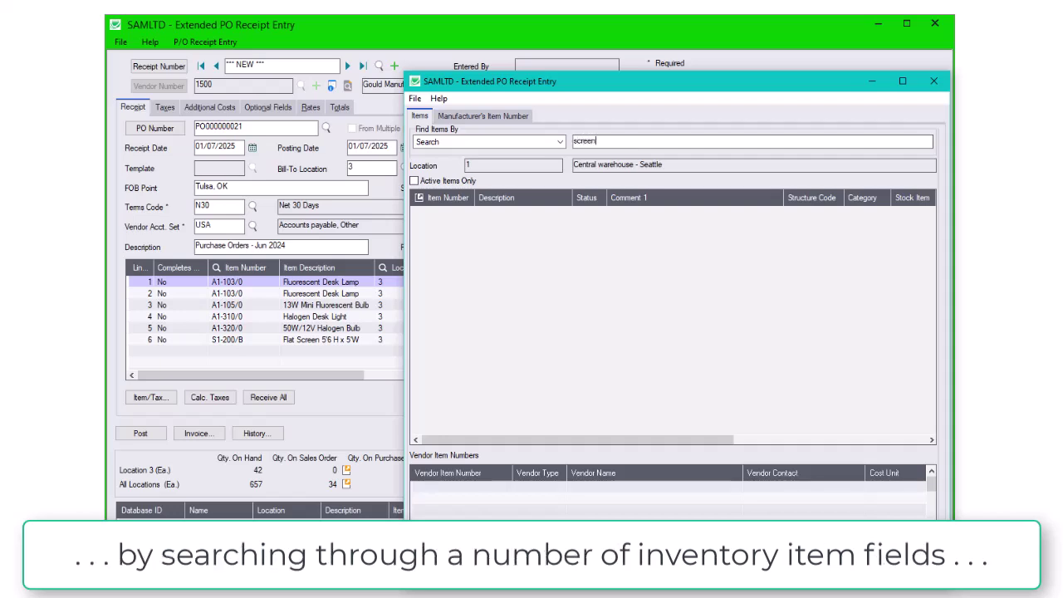
{"action": "key", "text": "Return"}
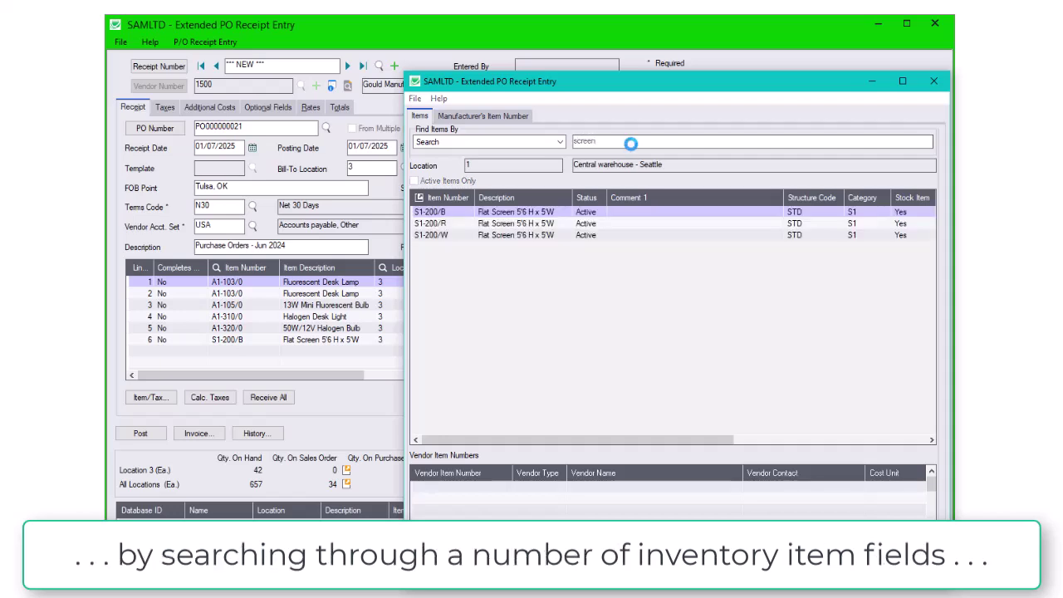
{"action": "left_click", "coordinate": [510, 116]}
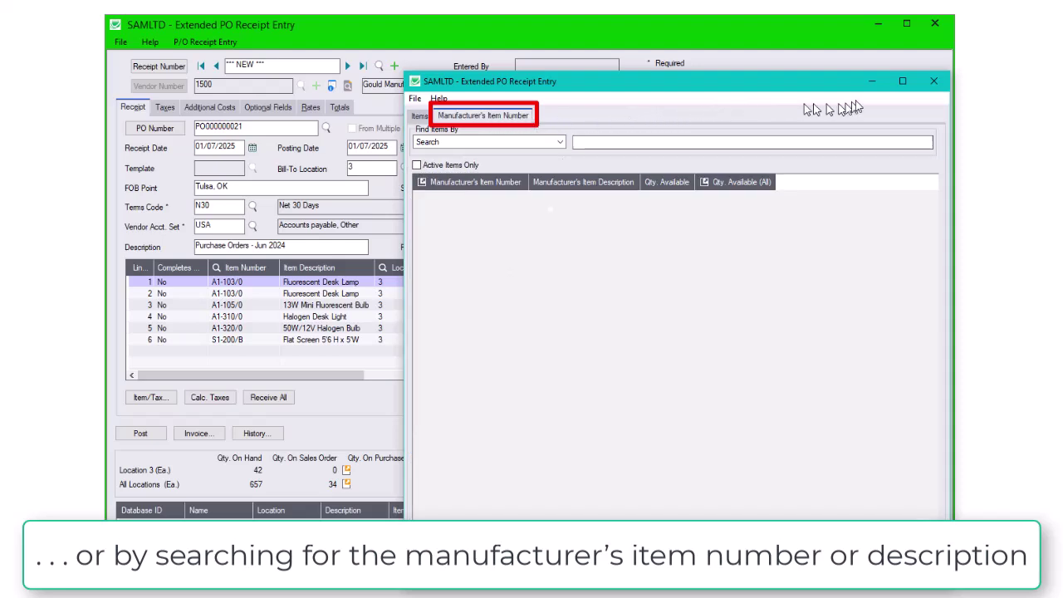
{"action": "left_click", "coordinate": [929, 87]}
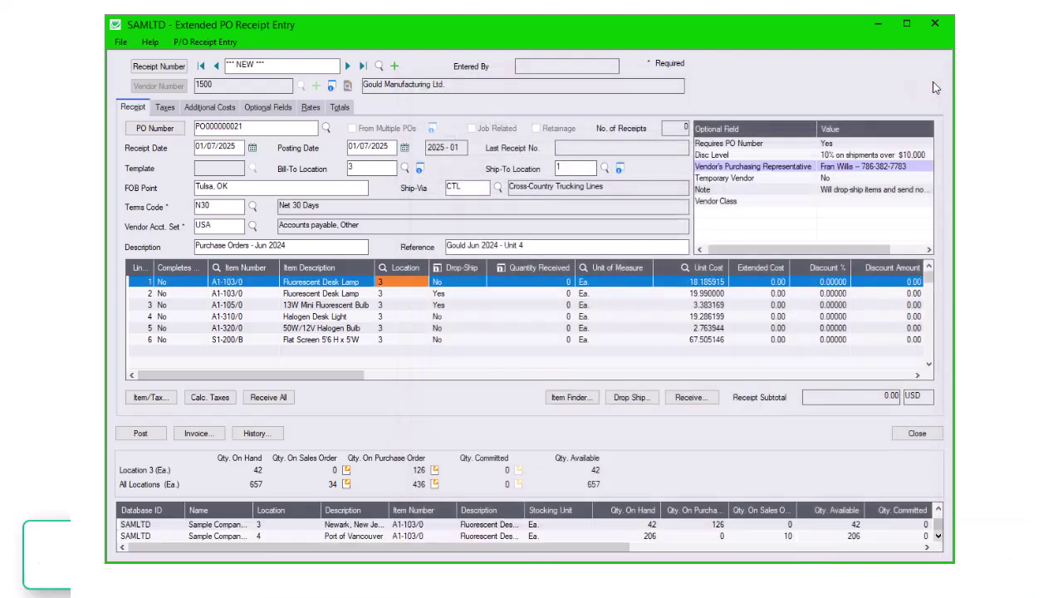
Open the drop-ship settings for the receipt and set the drop shipment address to Customer Address
{"action": "left_click", "coordinate": [410, 293]}
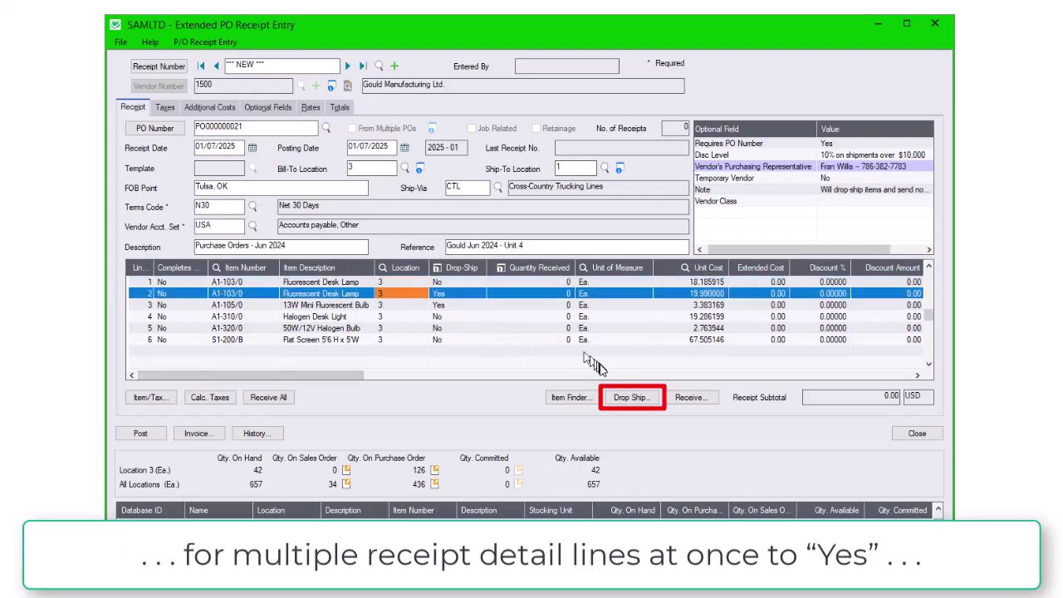
{"action": "left_click", "coordinate": [622, 397]}
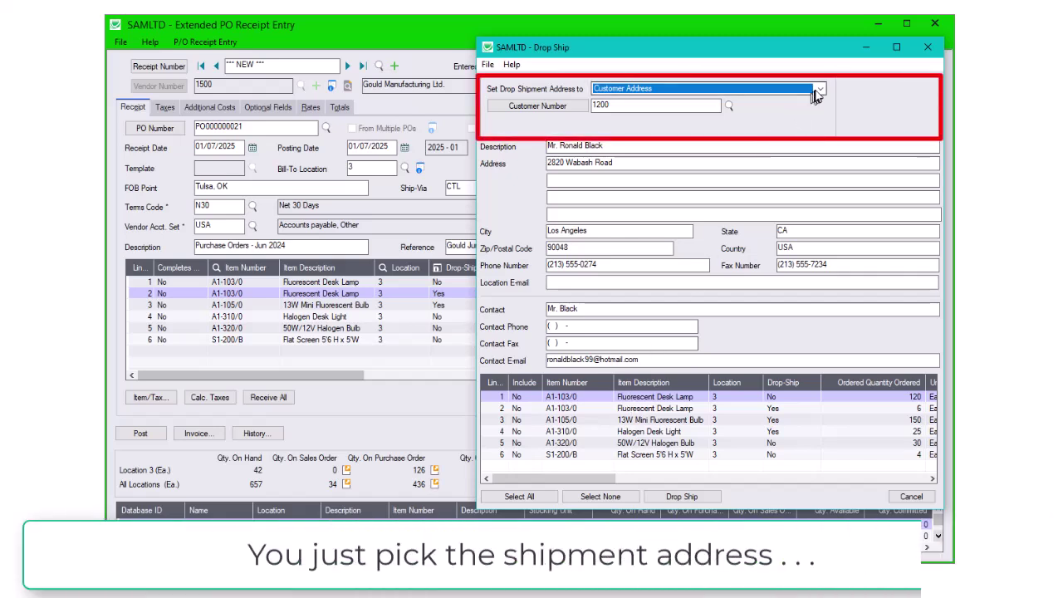
{"action": "left_click", "coordinate": [820, 88]}
{"action": "left_click", "coordinate": [627, 120]}
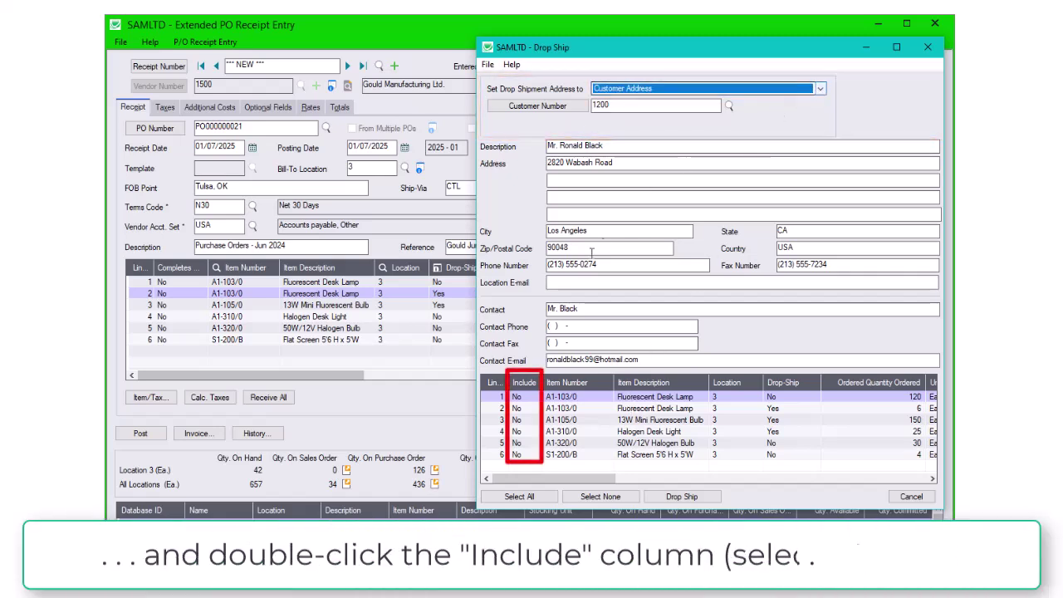
Include lines 2, 3 and 4 in the drop shipment, apply it to the selected address, and close the drop-ship window
{"action": "double_click", "coordinate": [524, 413]}
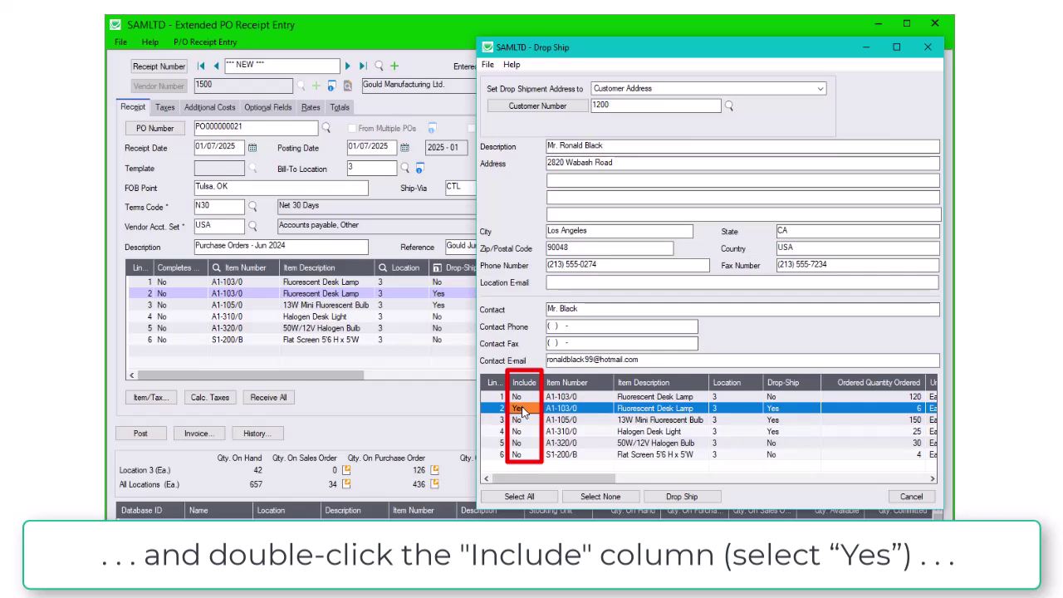
{"action": "double_click", "coordinate": [519, 420]}
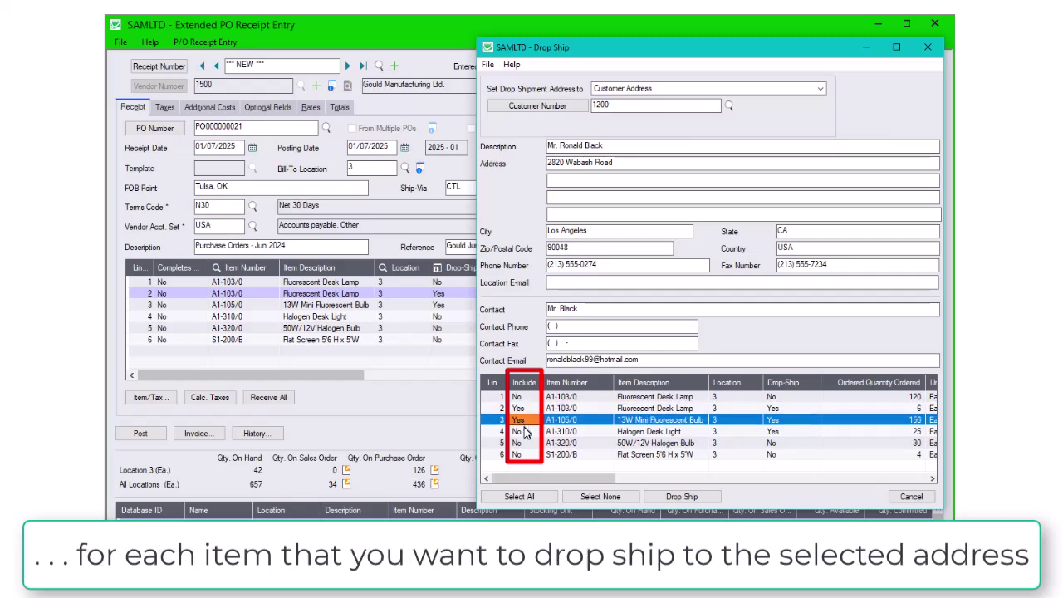
{"action": "double_click", "coordinate": [518, 431]}
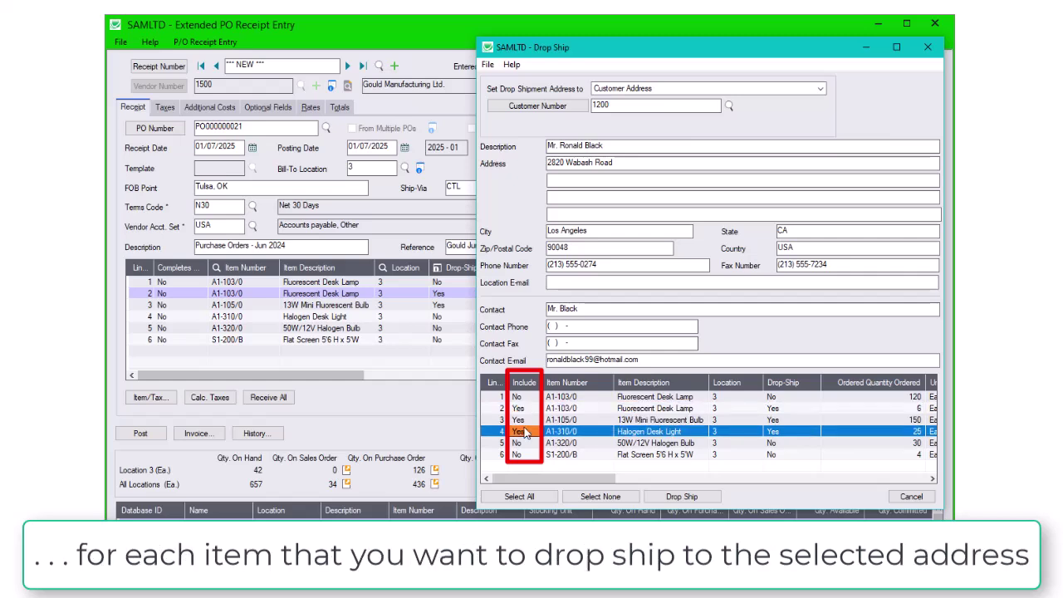
{"action": "left_click", "coordinate": [681, 497]}
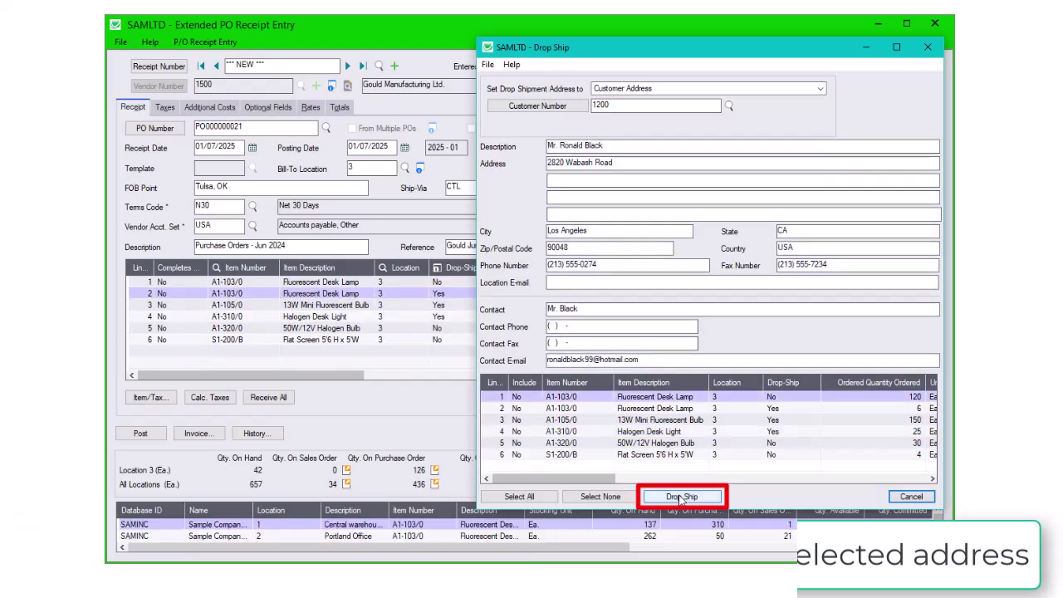
{"action": "left_click", "coordinate": [929, 48]}
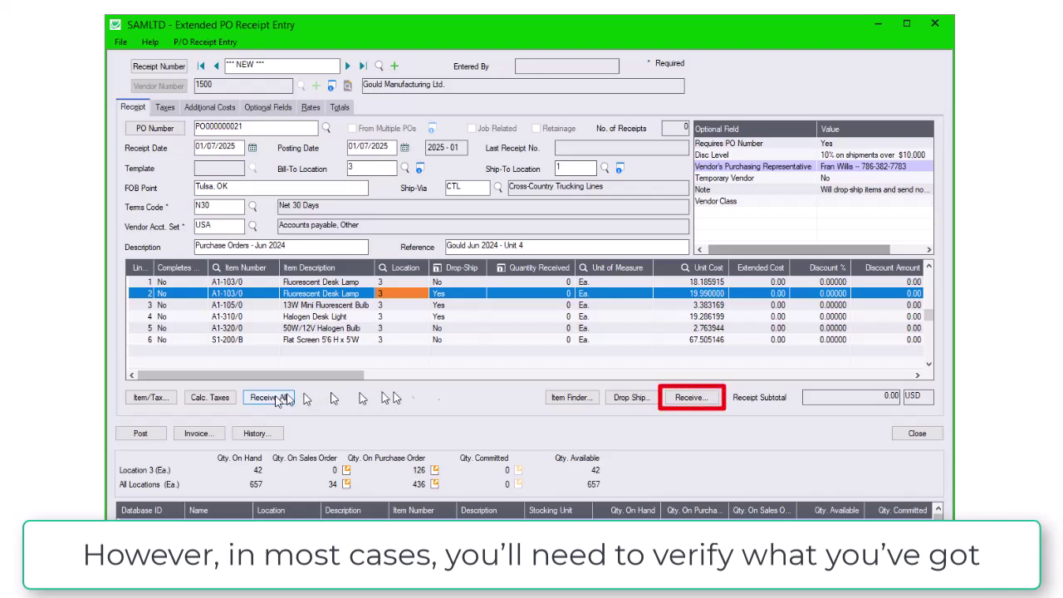
Open the receive window for the PO items and load them ordered by Vendor Item Number
{"action": "left_click", "coordinate": [689, 398]}
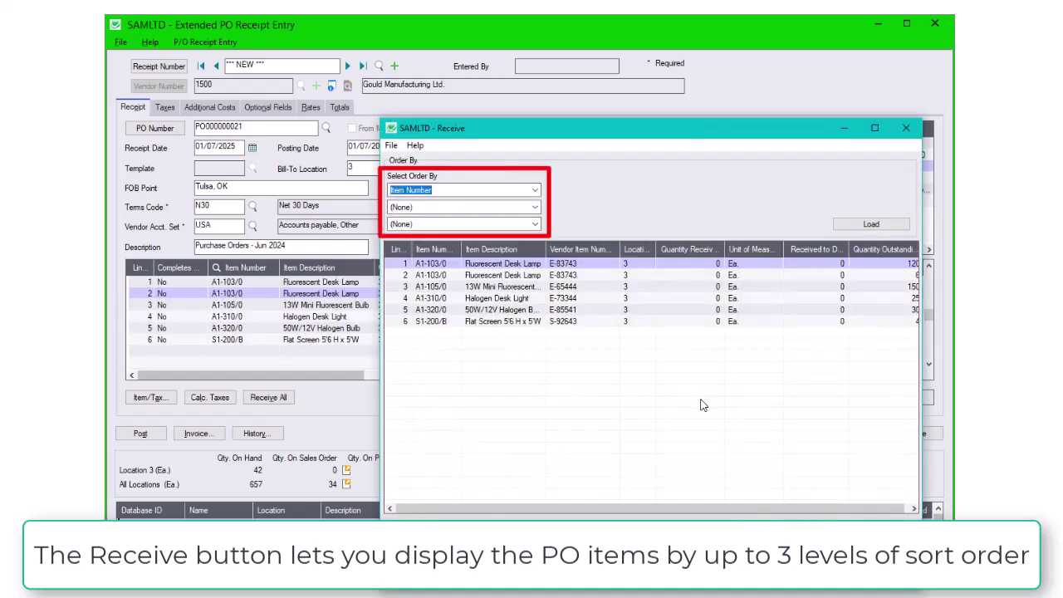
{"action": "left_click", "coordinate": [538, 192]}
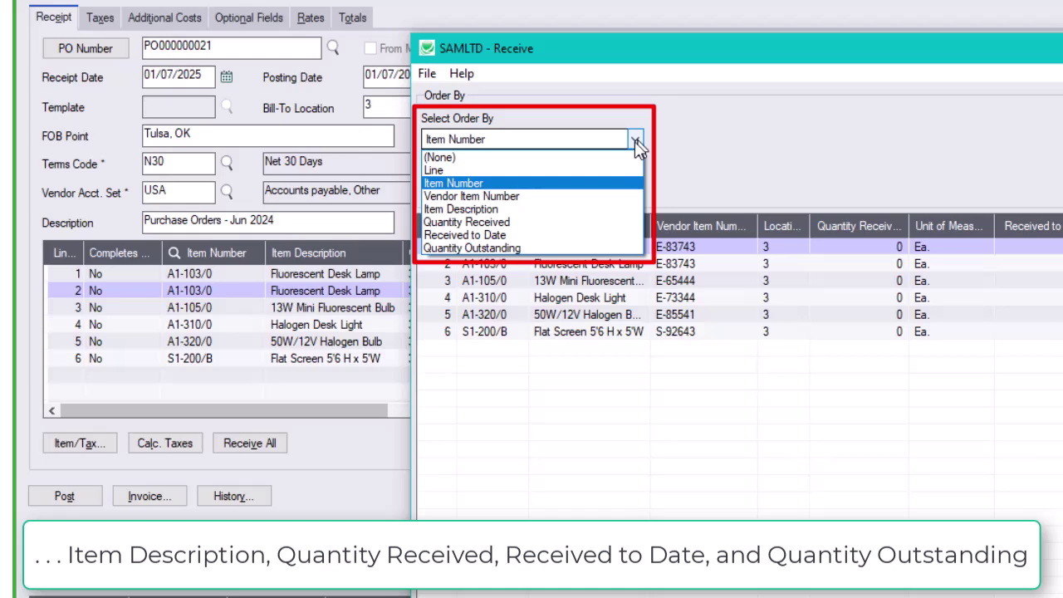
{"action": "left_click", "coordinate": [613, 199]}
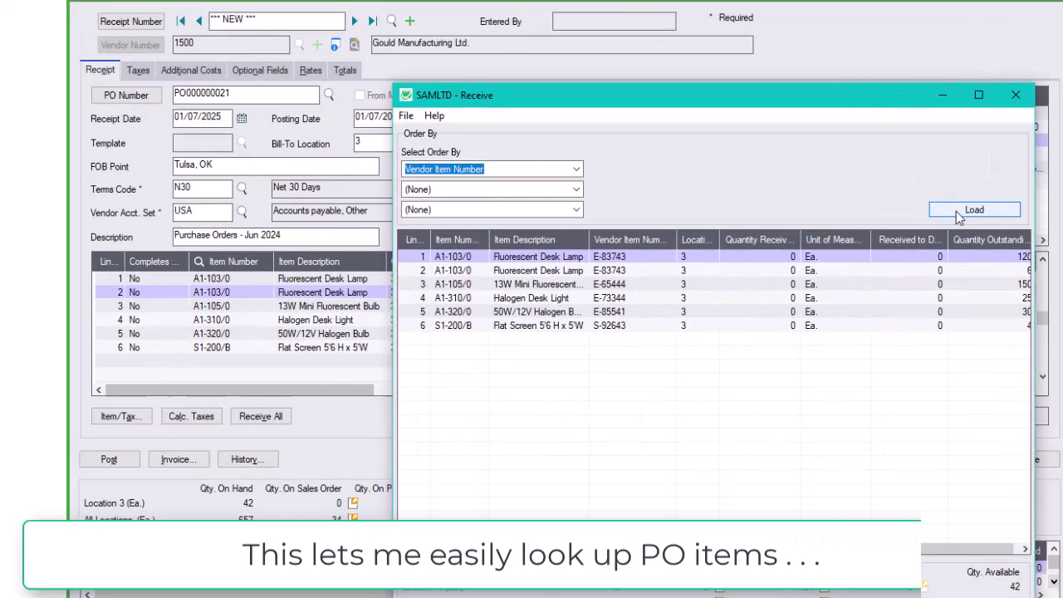
{"action": "left_click", "coordinate": [853, 230]}
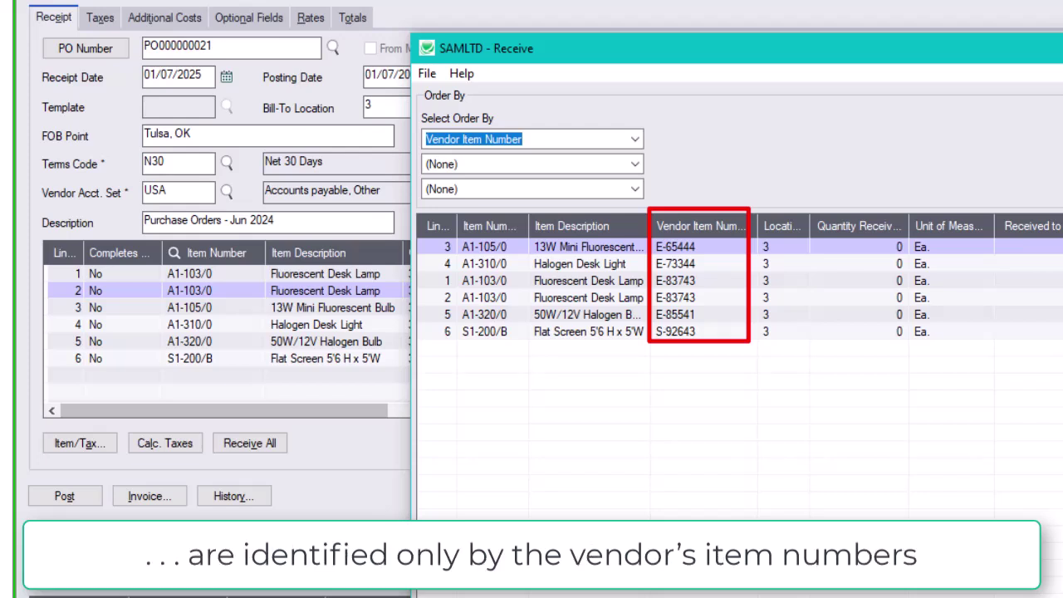
Enter a quantity received of 6 for item A1-105/0 and 10 for item A1-310/0
{"action": "left_click", "coordinate": [899, 247]}
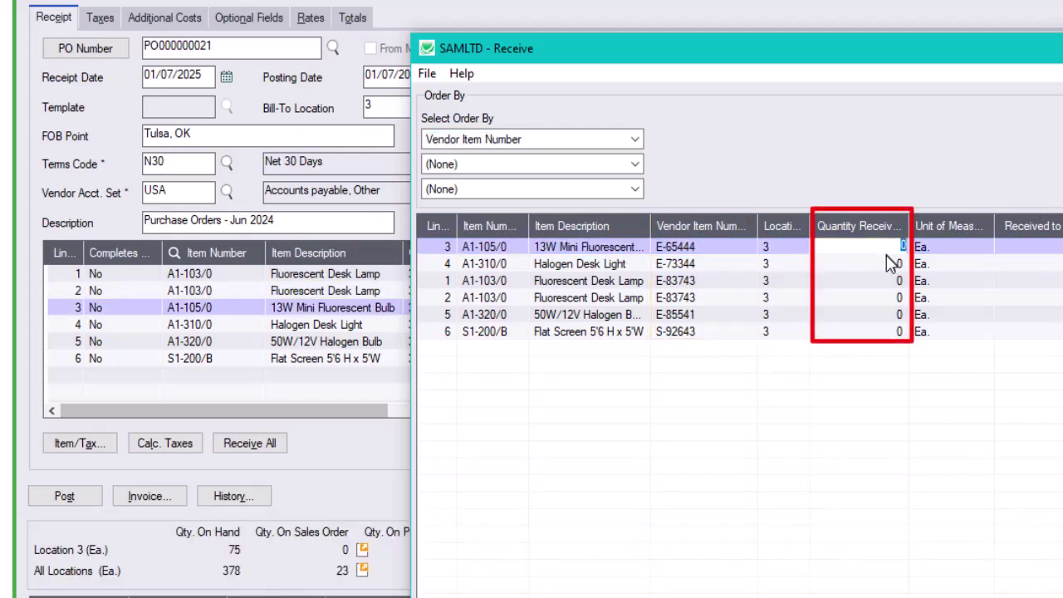
{"action": "type", "text": "6"}
{"action": "left_click", "coordinate": [902, 264]}
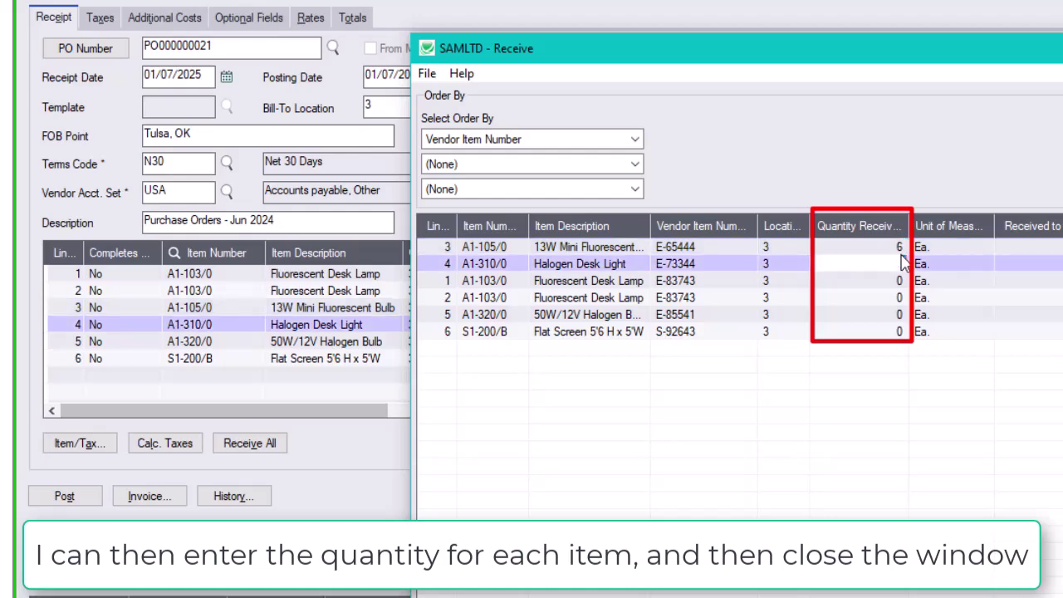
{"action": "type", "text": "10"}
{"action": "left_click", "coordinate": [899, 280]}
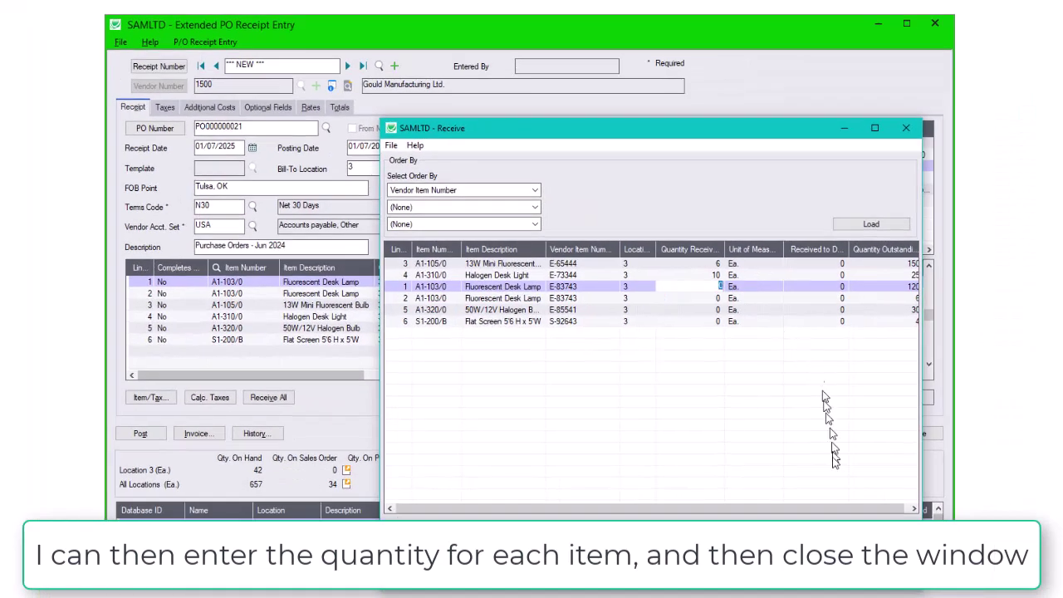